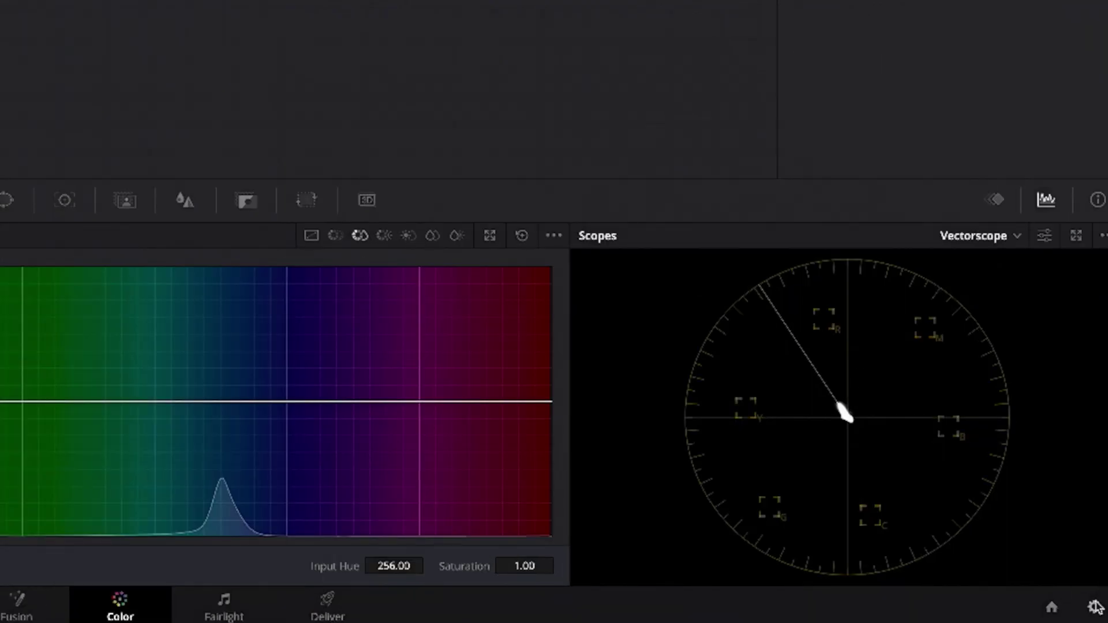
Set node 01's Color Space Transform output to ARRI Wide Gamut 3 and ARRI LogC3
click(1093, 613)
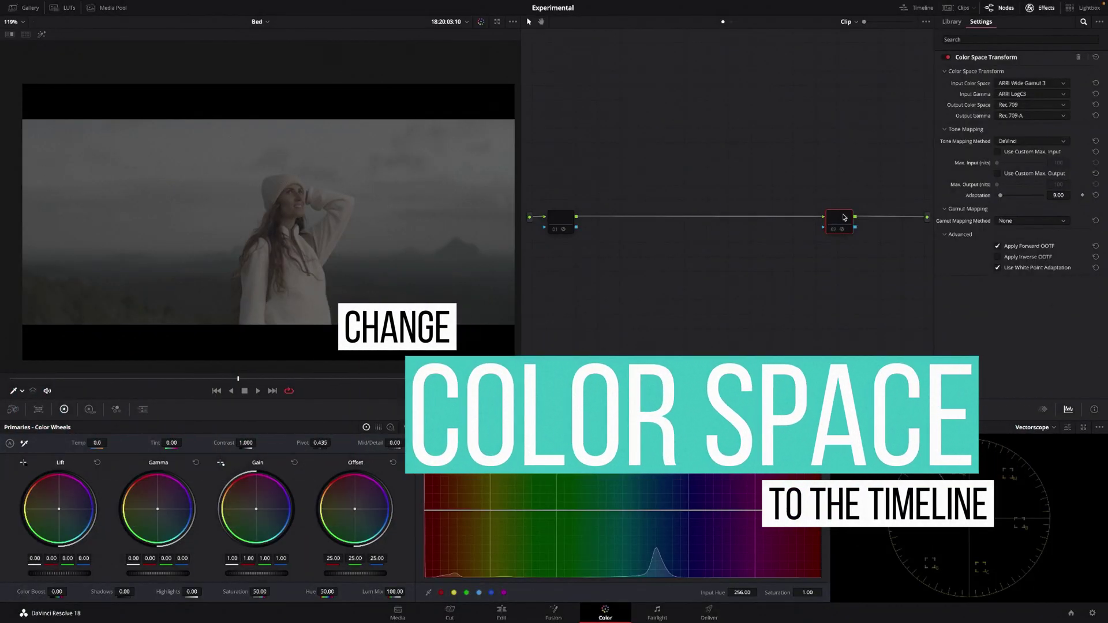
drag(842, 221, 863, 214)
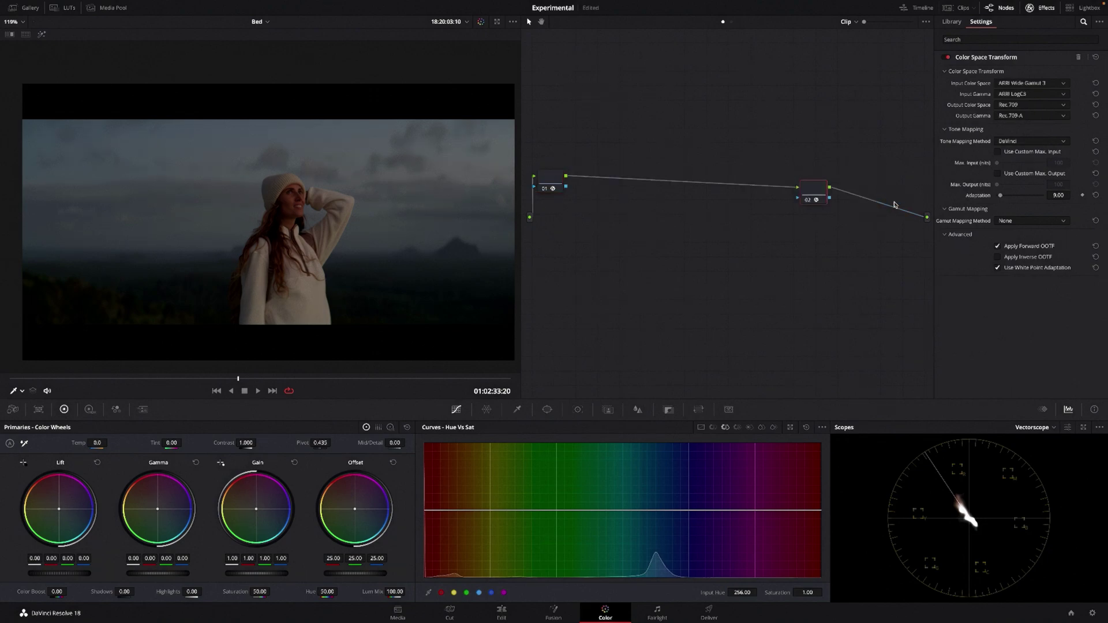
Insert a serial node between the two transform nodes for the gain 1.25, contrast 0.909, saturation 49.30 grade
right_click(554, 189)
click(597, 199)
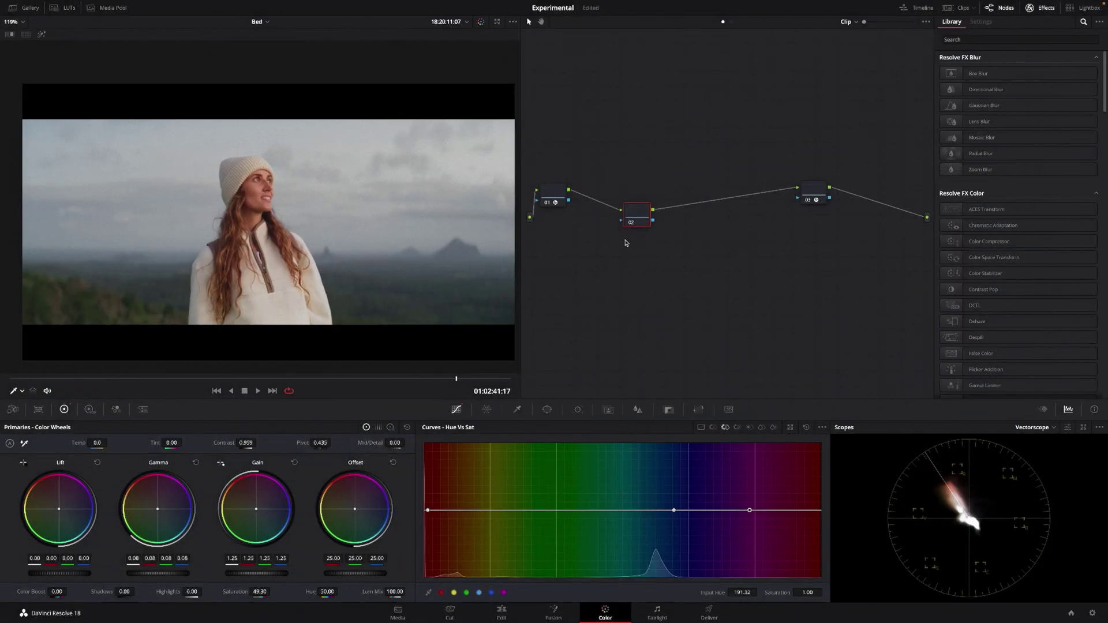
Add an empty serial node 03 after node 02 and open the vectorscope settings
right_click(604, 254)
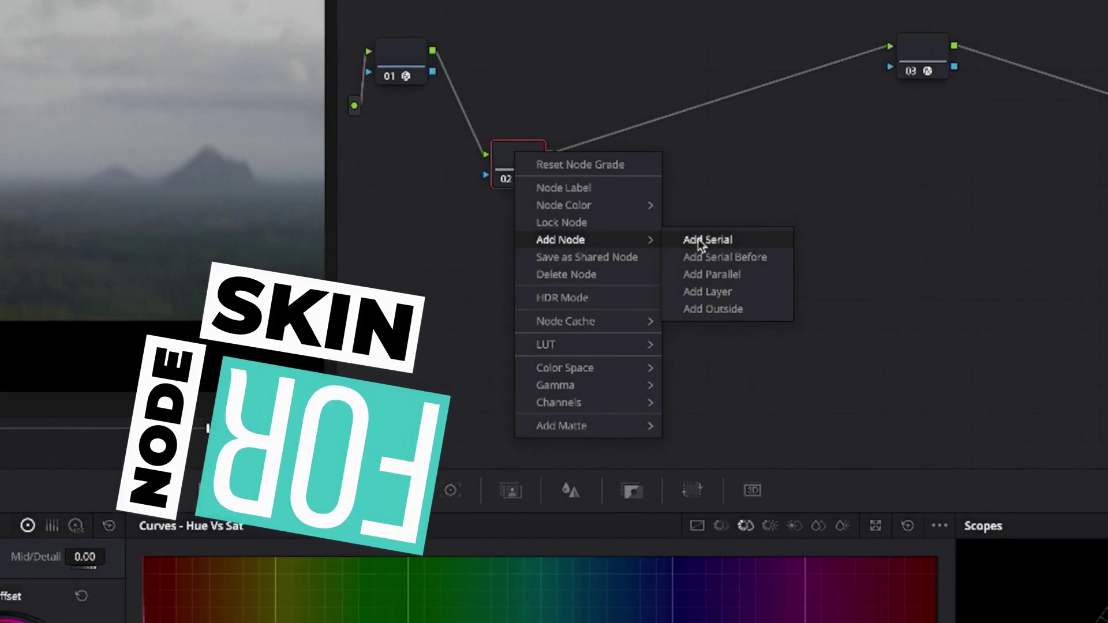
click(700, 282)
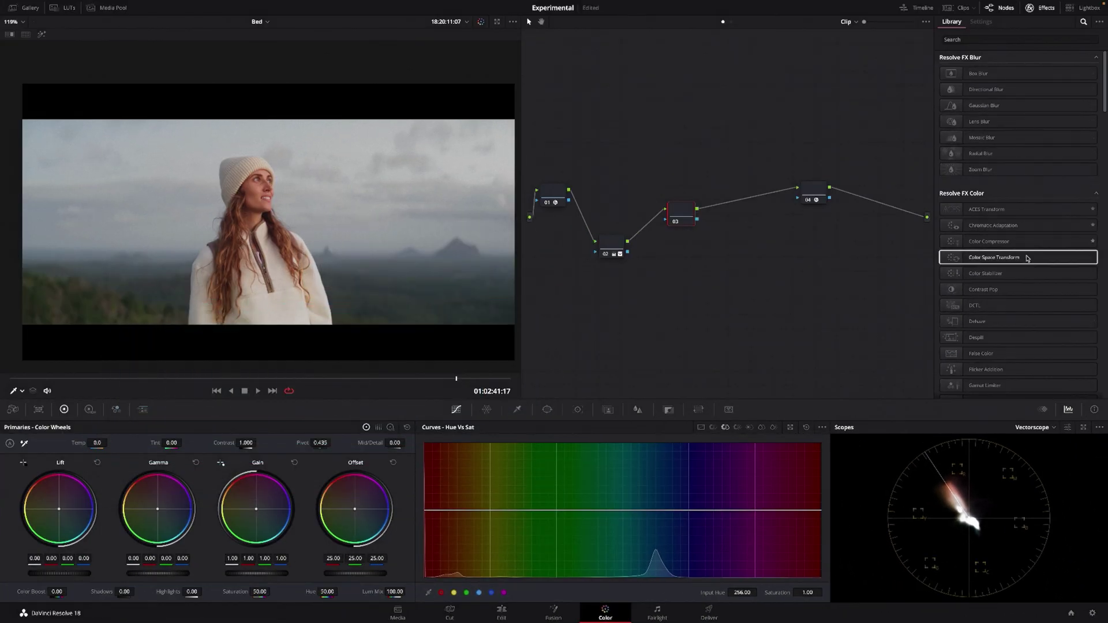
click(1066, 429)
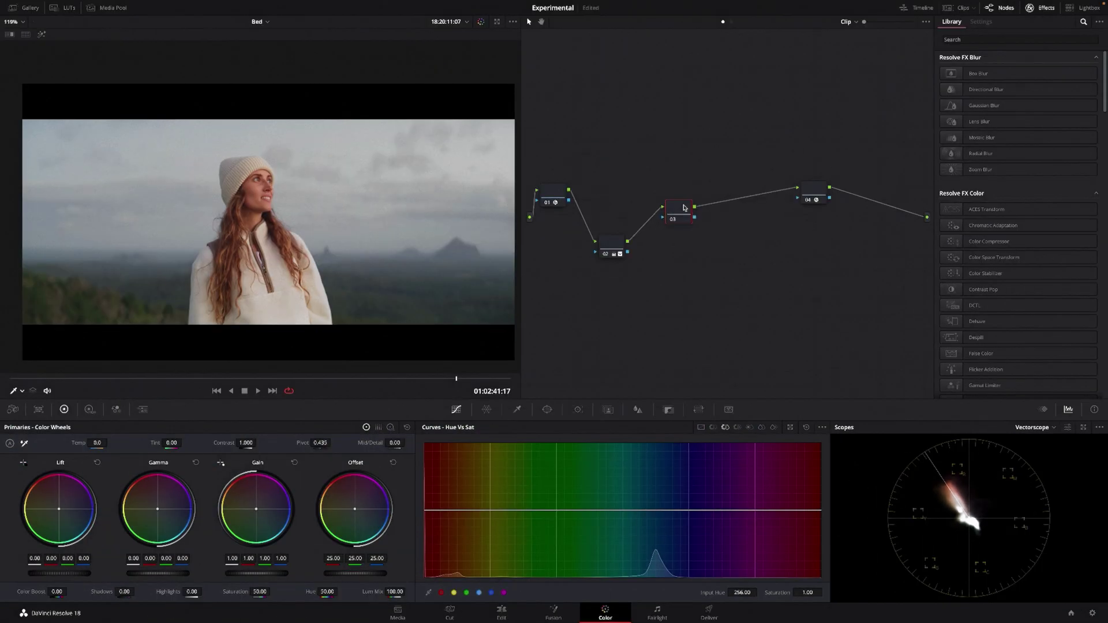
Add a serial node 05 after the Rec.709 transform node 04
drag(684, 208, 666, 185)
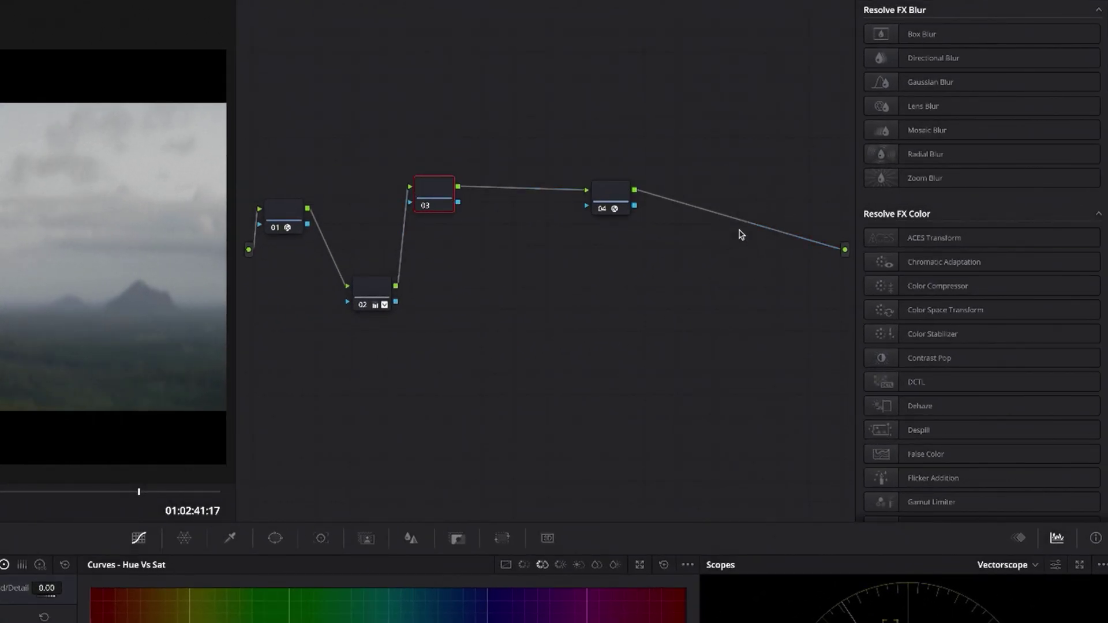
click(610, 193)
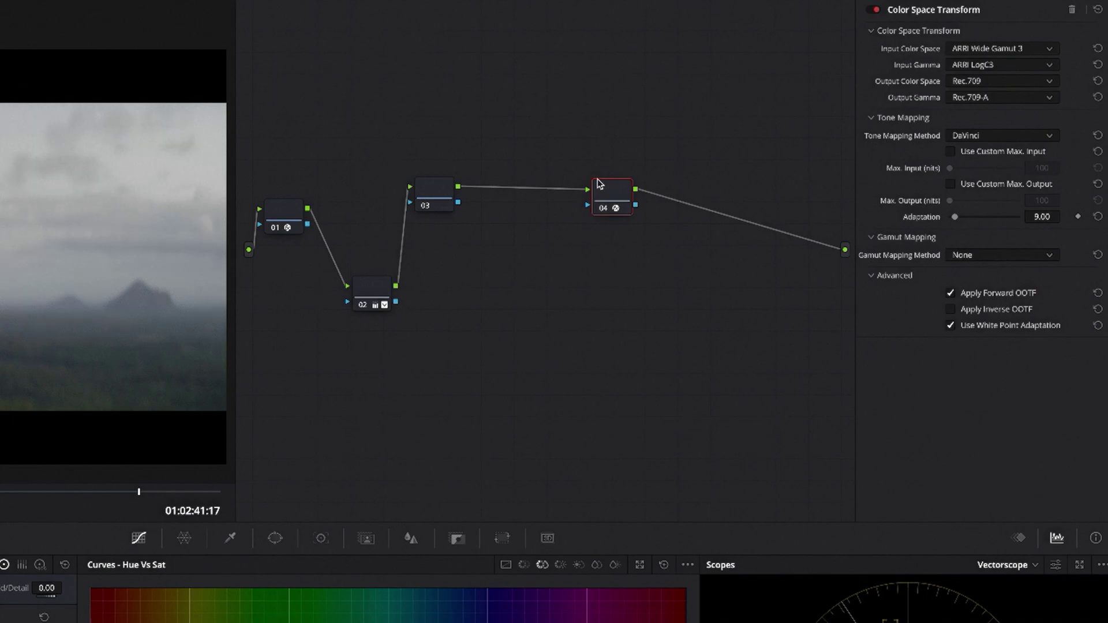
right_click(599, 185)
click(723, 310)
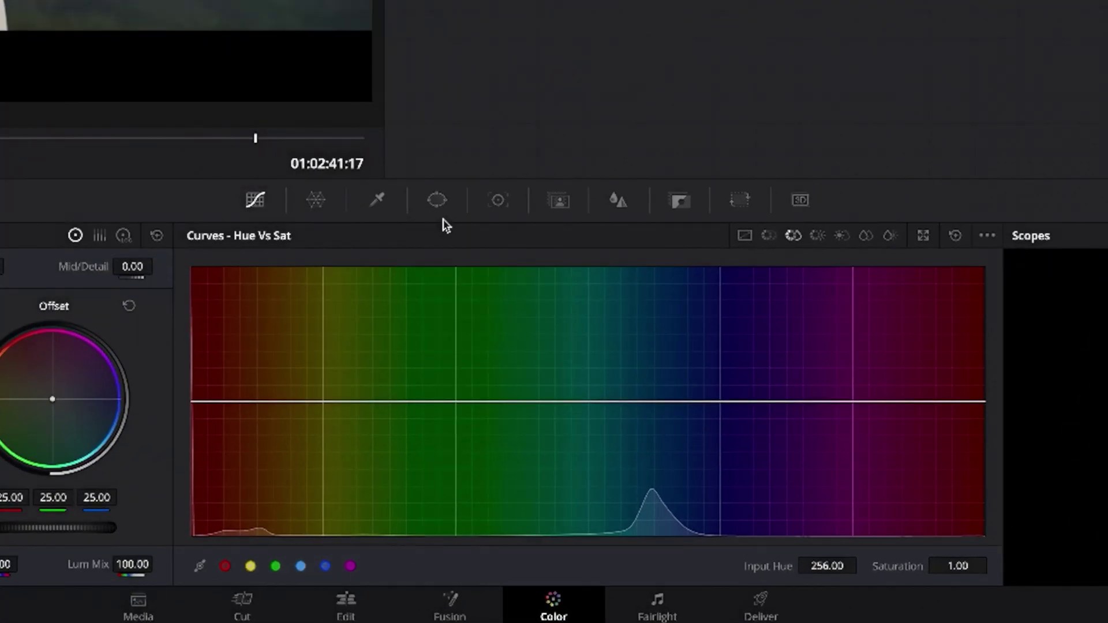
Give node 05 a small circular window over the woman's face, shown in highlight mode
click(437, 200)
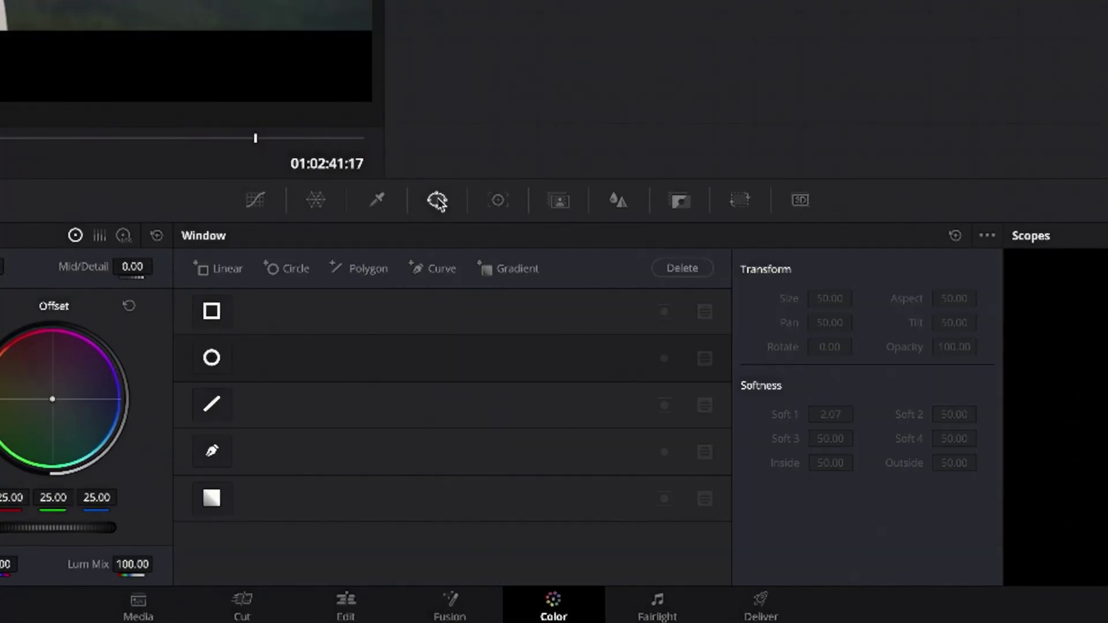
click(213, 359)
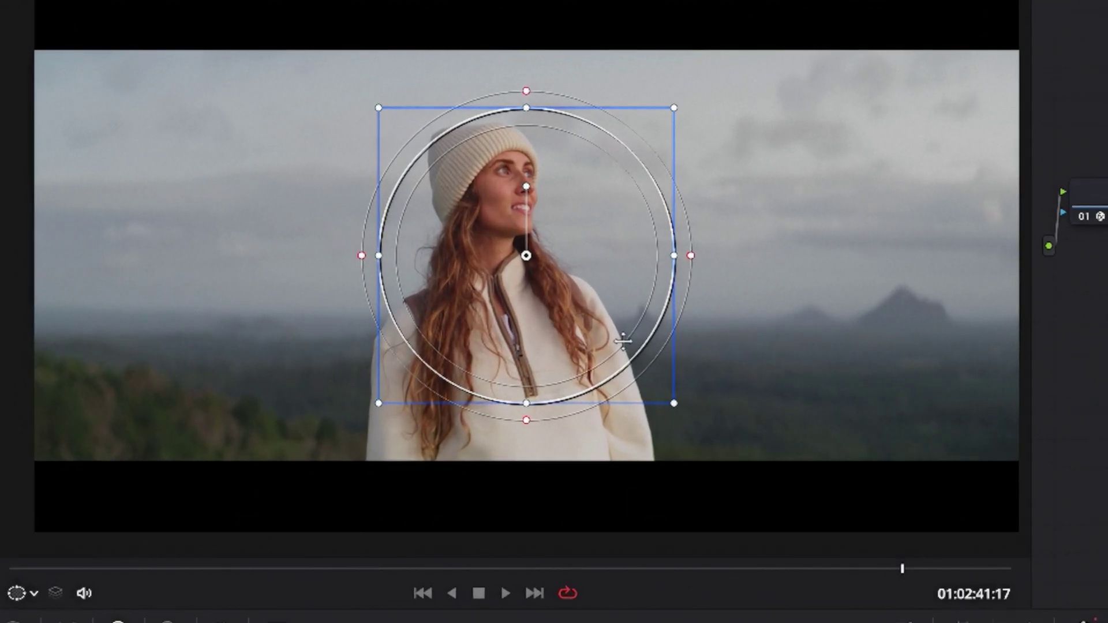
drag(674, 403, 559, 288)
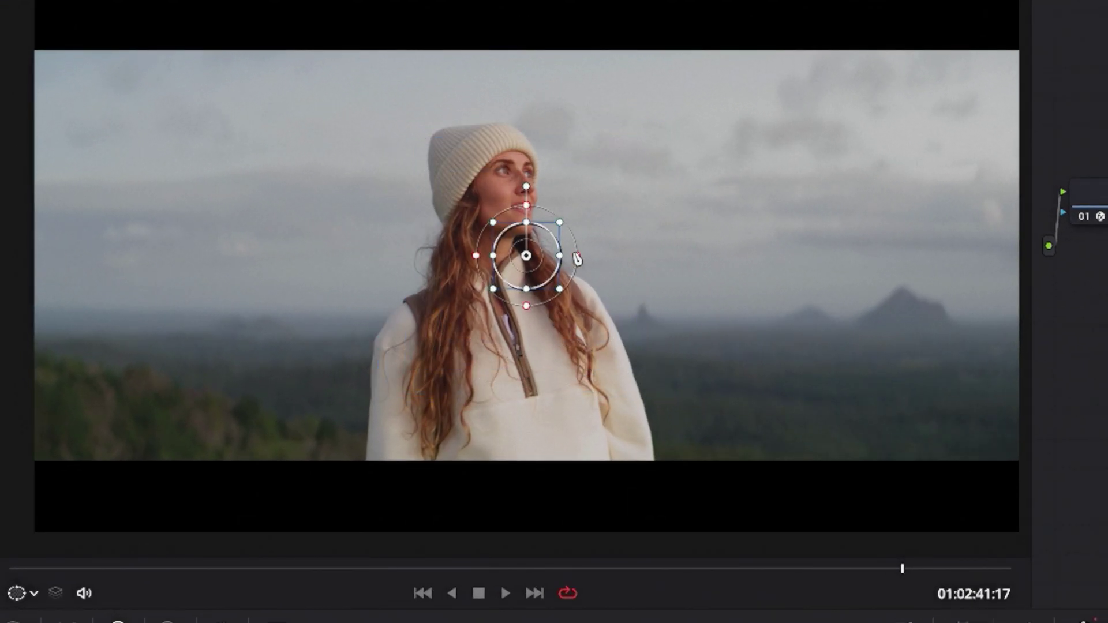
drag(525, 255, 502, 193)
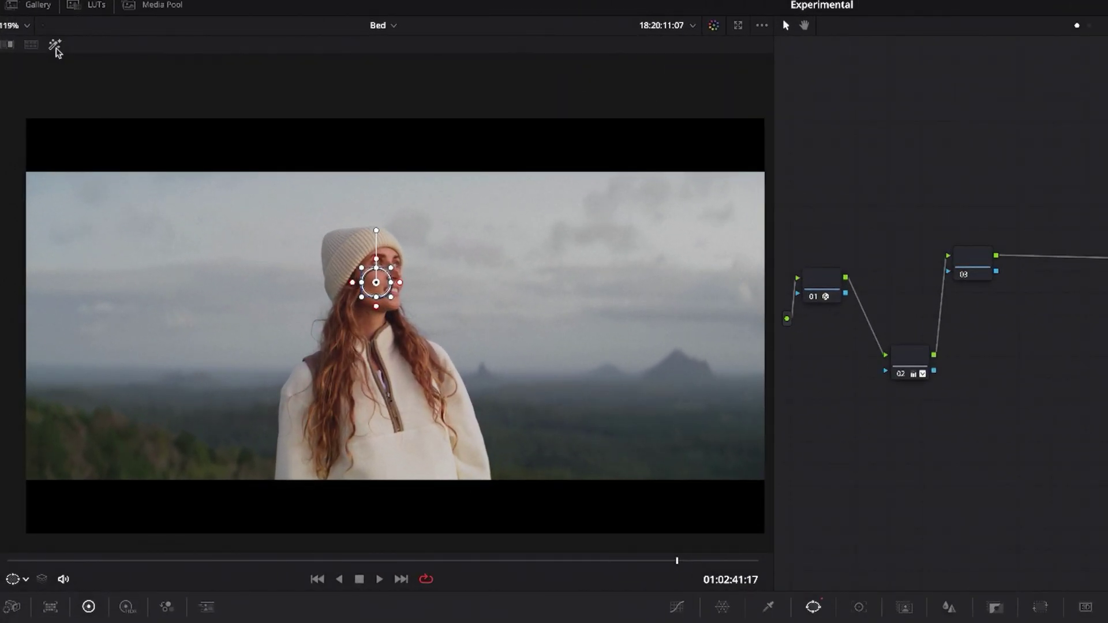
click(55, 43)
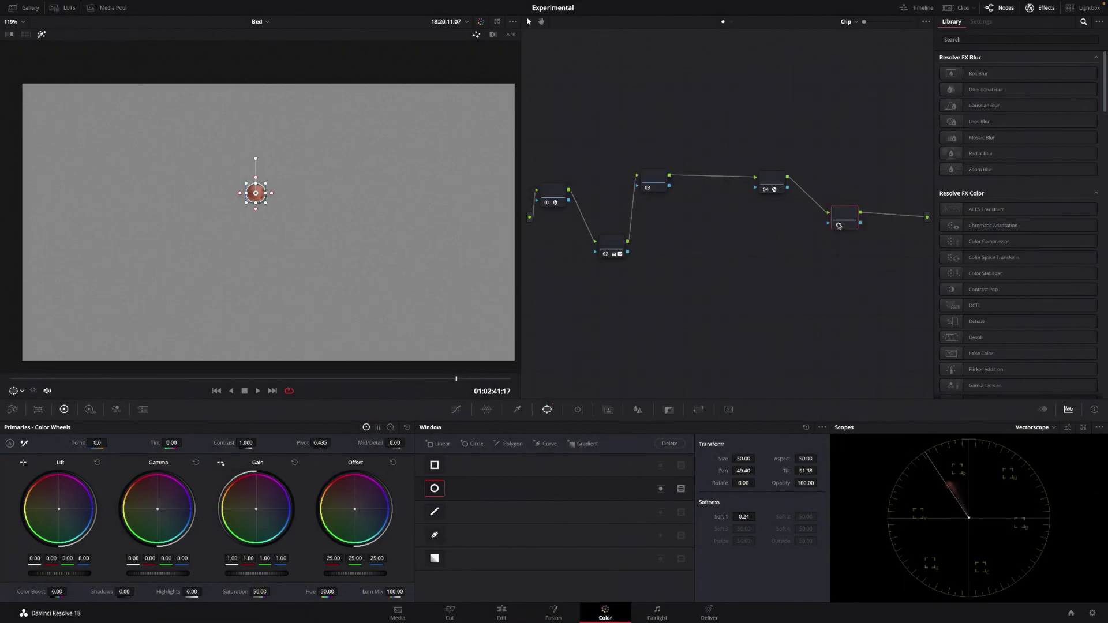
Add a circular face window to node 03 and view it in highlight mode
key(shift+h)
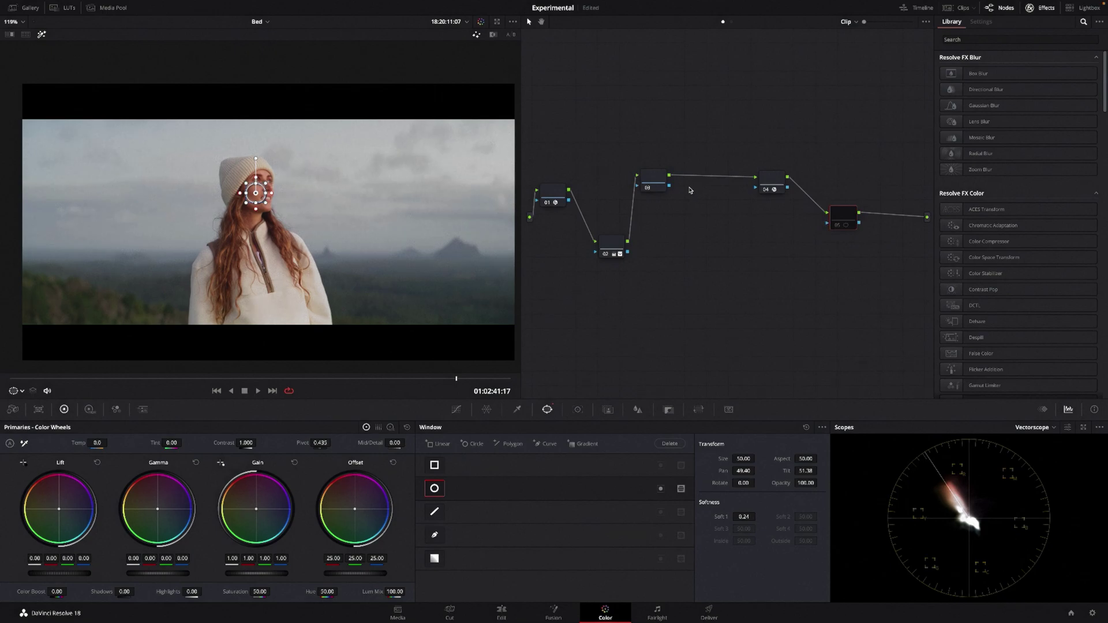
drag(654, 180, 663, 187)
click(439, 489)
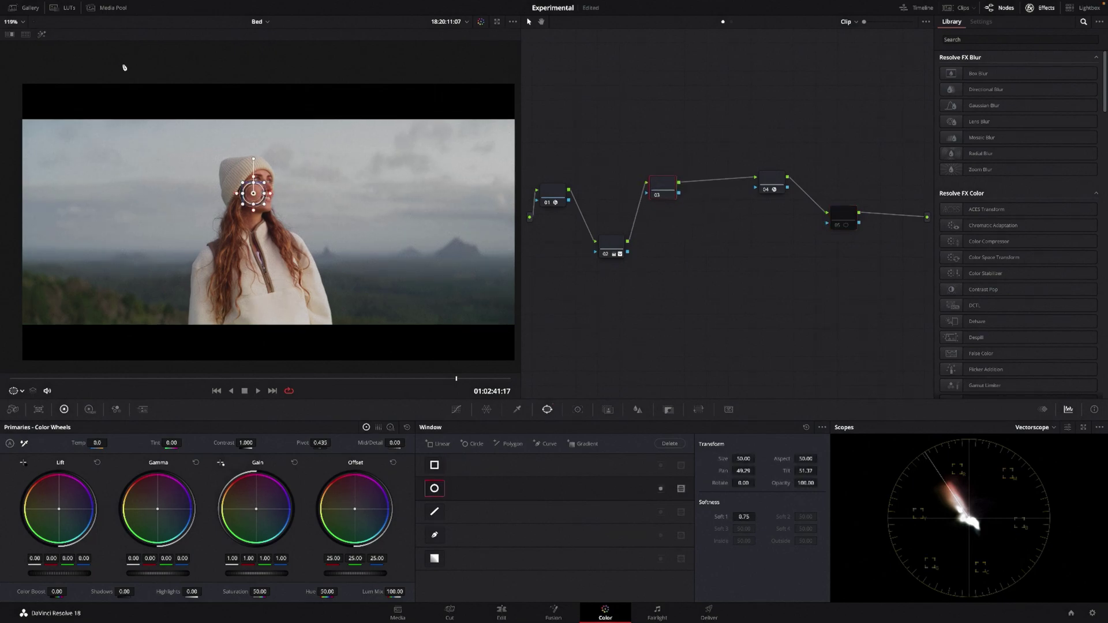
click(42, 36)
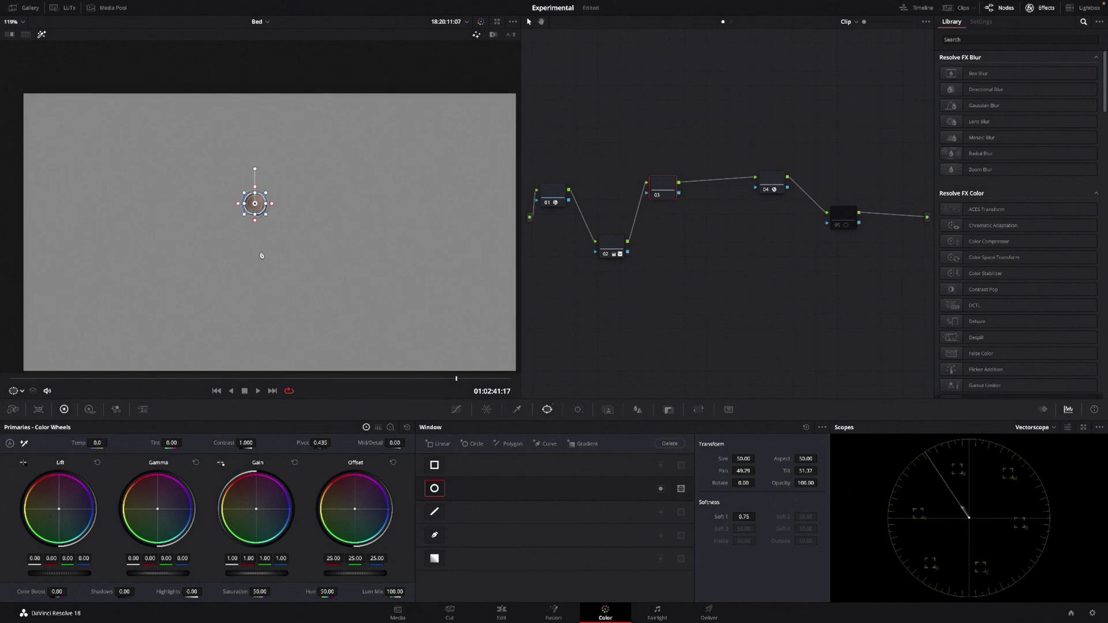
scroll(264, 248, up, 5)
Compare the window settings of nodes 03 and 05, ending on node 05 with softness 0.24
click(835, 227)
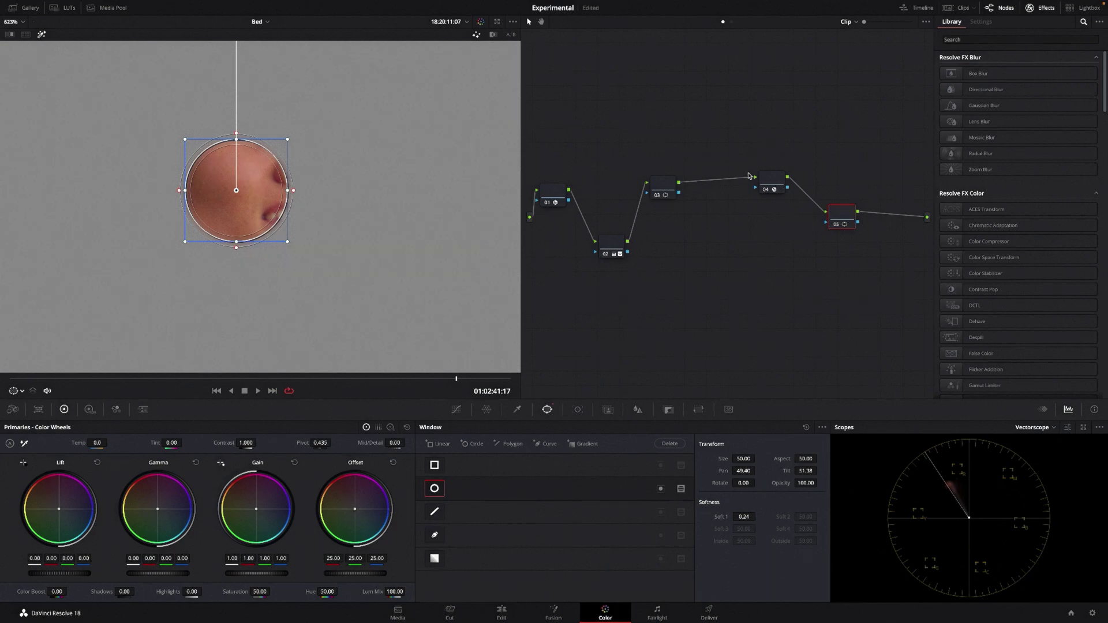
click(663, 182)
drag(841, 215, 852, 213)
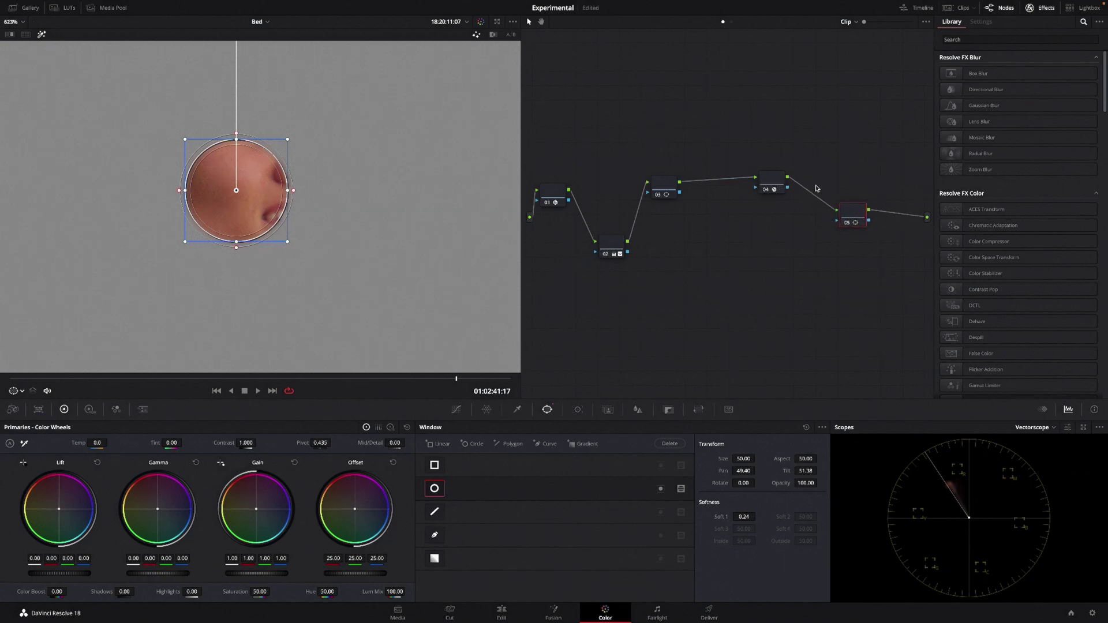
click(659, 182)
click(840, 214)
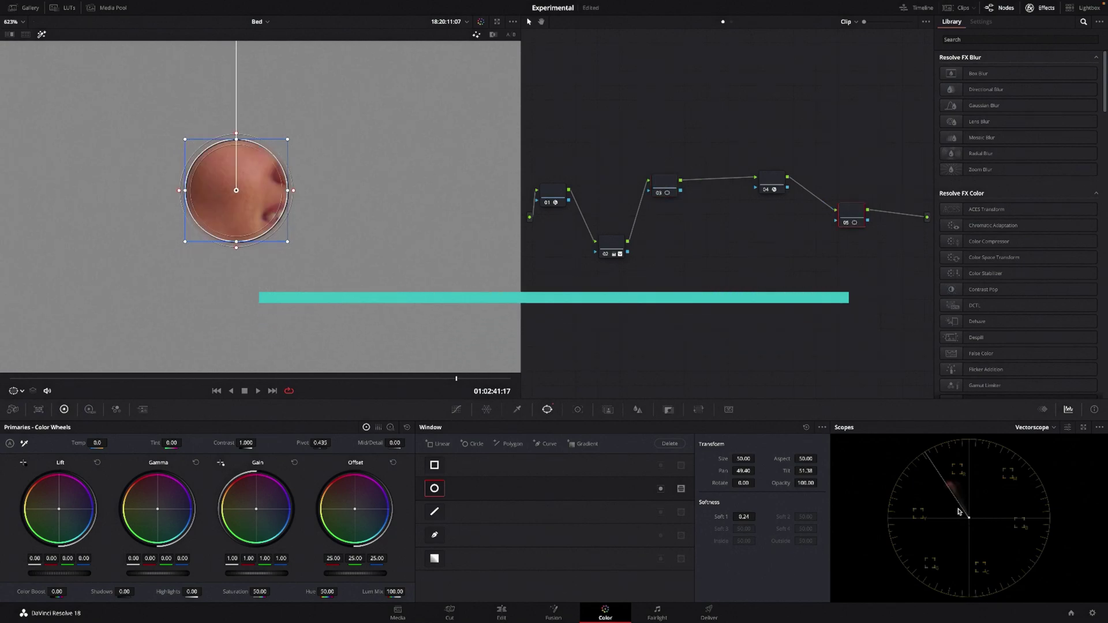
Restore the full image and reset node 03's grade and window
click(41, 36)
click(654, 181)
right_click(669, 182)
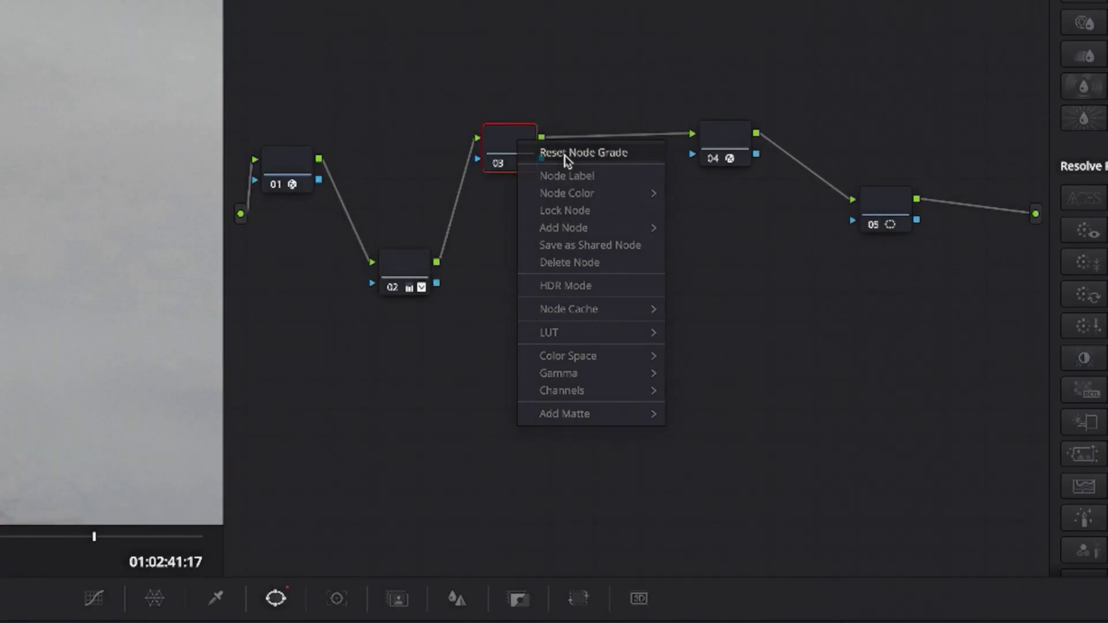
click(691, 192)
drag(640, 184, 642, 231)
scroll(313, 318, down, 5)
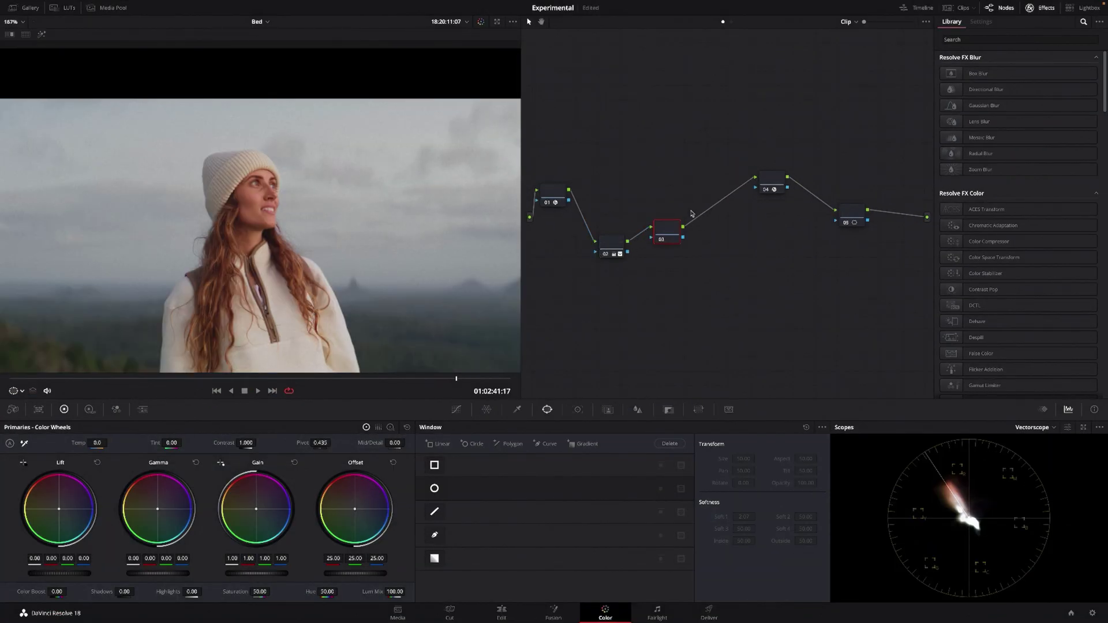
Pull down a red point on node 03's Hue vs Sat curve to halve red saturation
drag(668, 230, 671, 227)
click(456, 409)
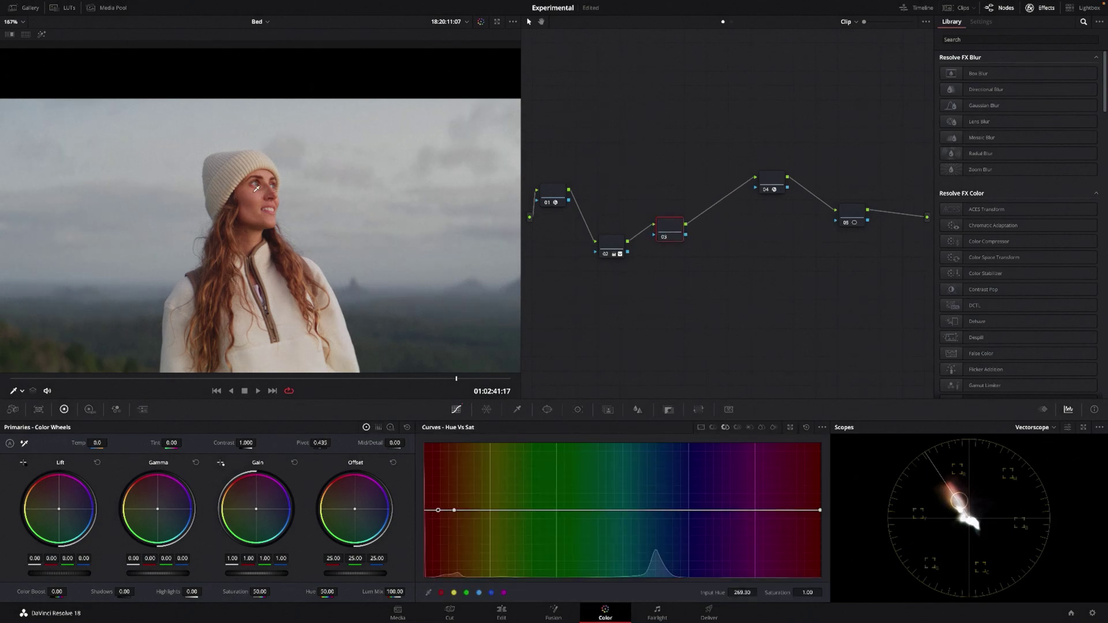
drag(807, 592, 792, 592)
drag(668, 232, 640, 203)
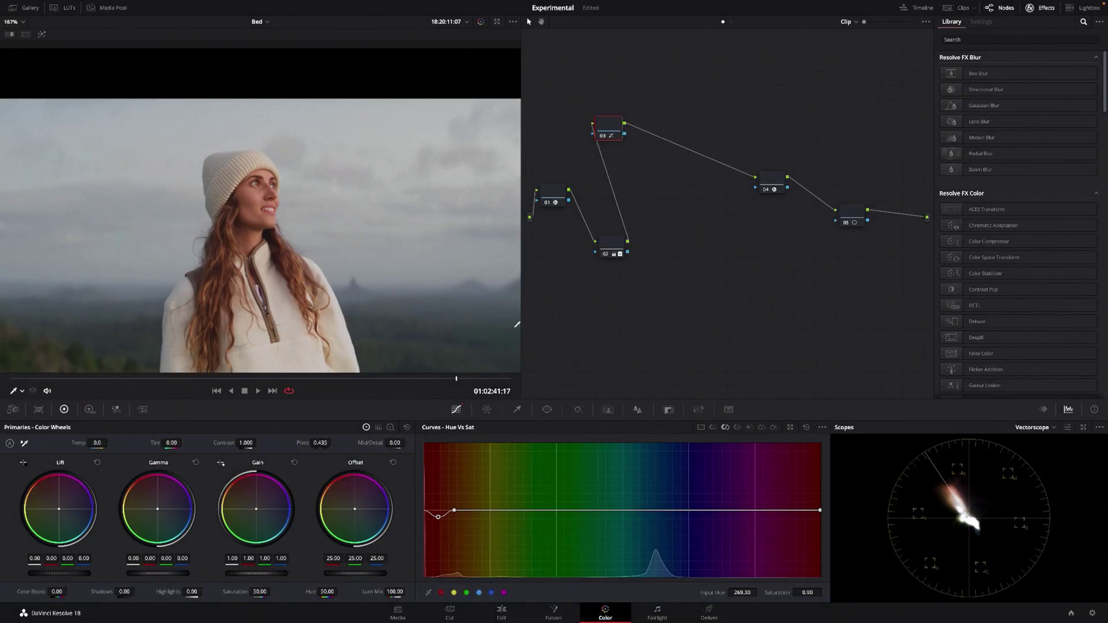
Deepen node 03's red Hue vs Sat dip and rearrange node 03 in the graph
drag(441, 522, 438, 520)
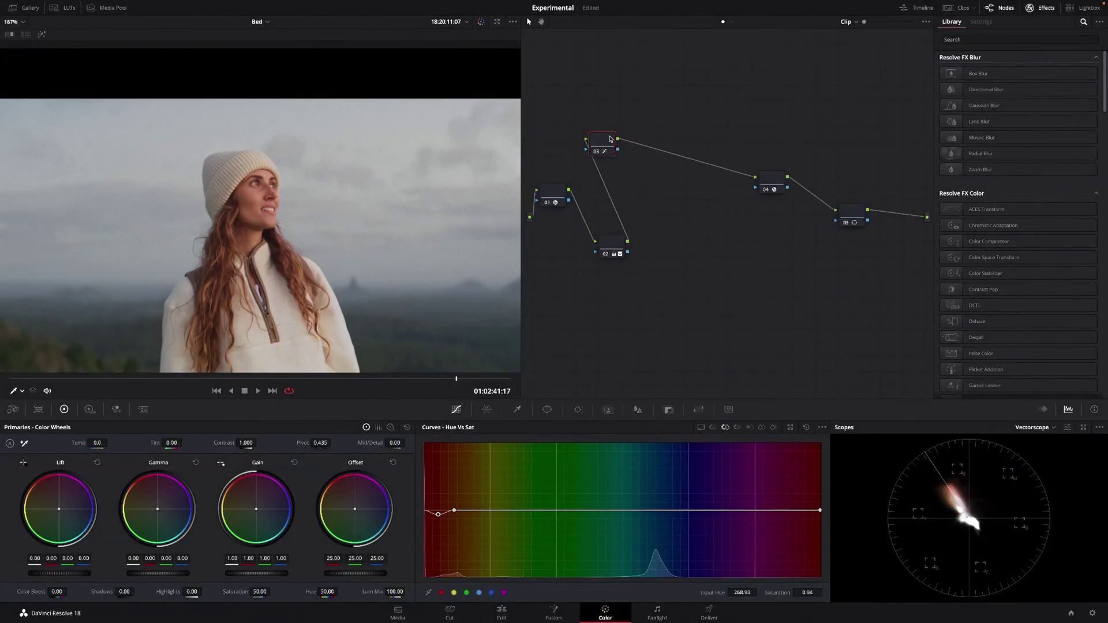
drag(606, 147, 601, 157)
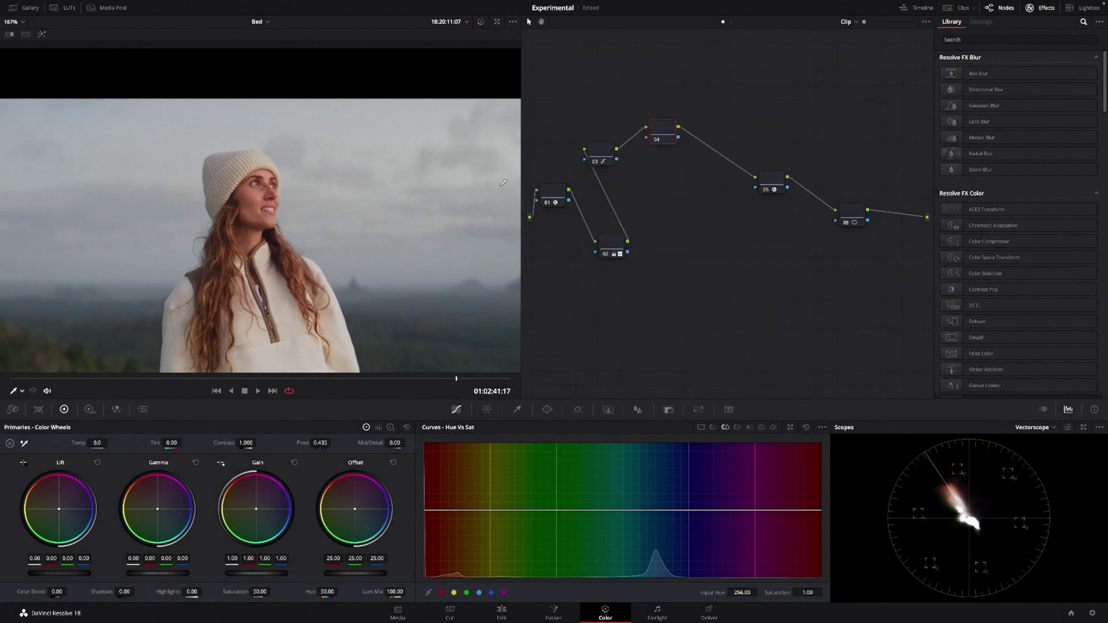
scroll(334, 279, down, 2)
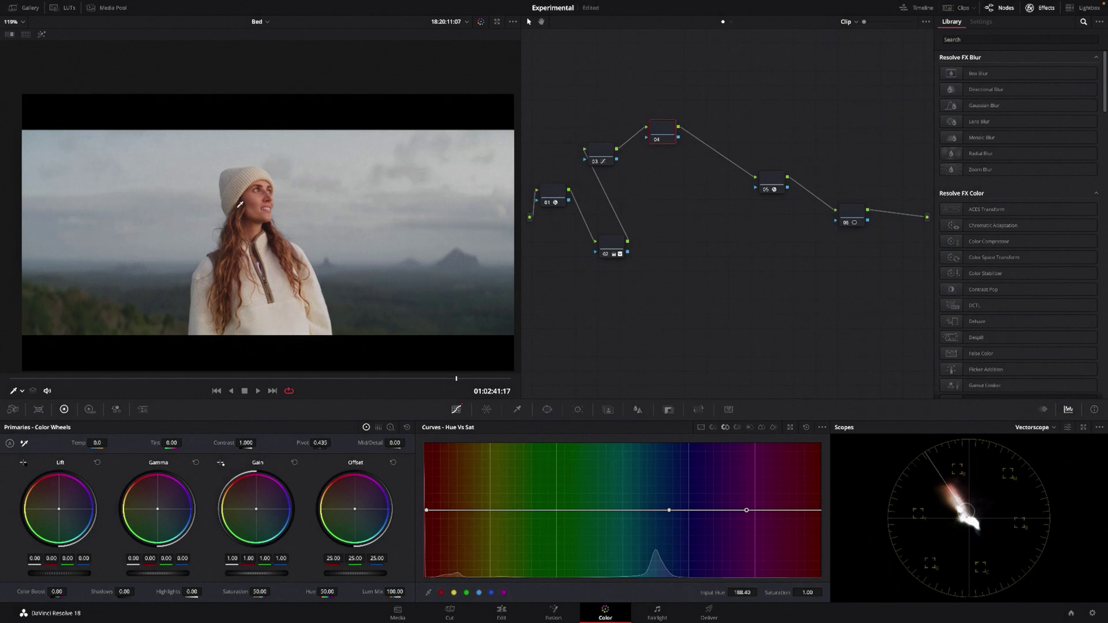